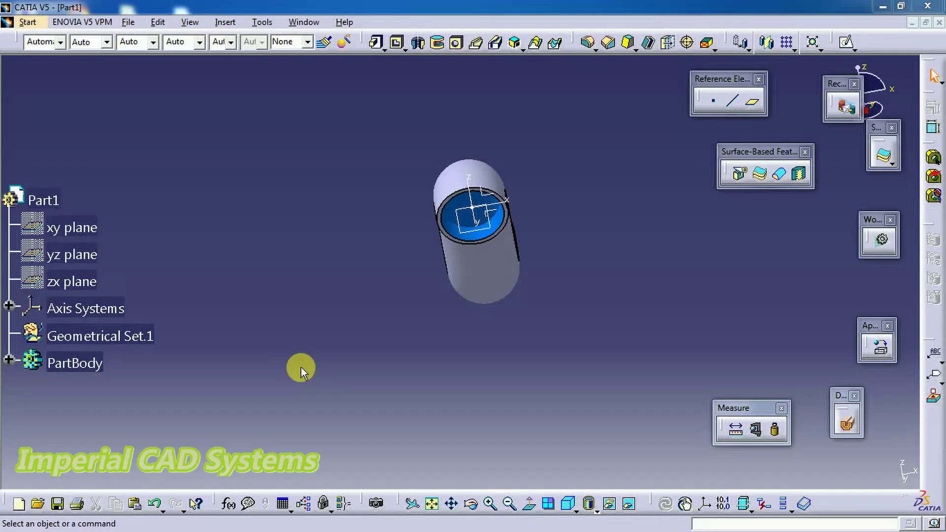
- Undock the View toolbar and leave it floating in the graphics area beneath the pipe
left_click(448, 407)
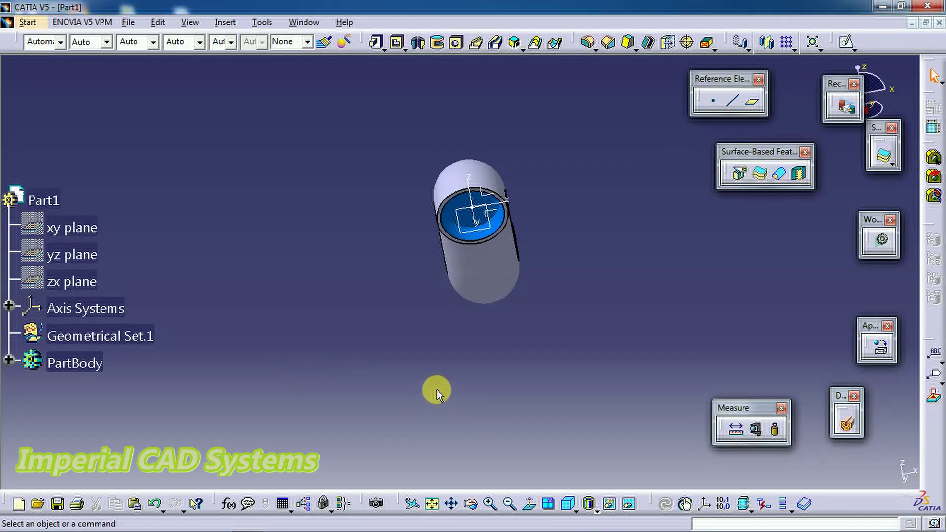
middle_click_drag(491, 447, 471, 443)
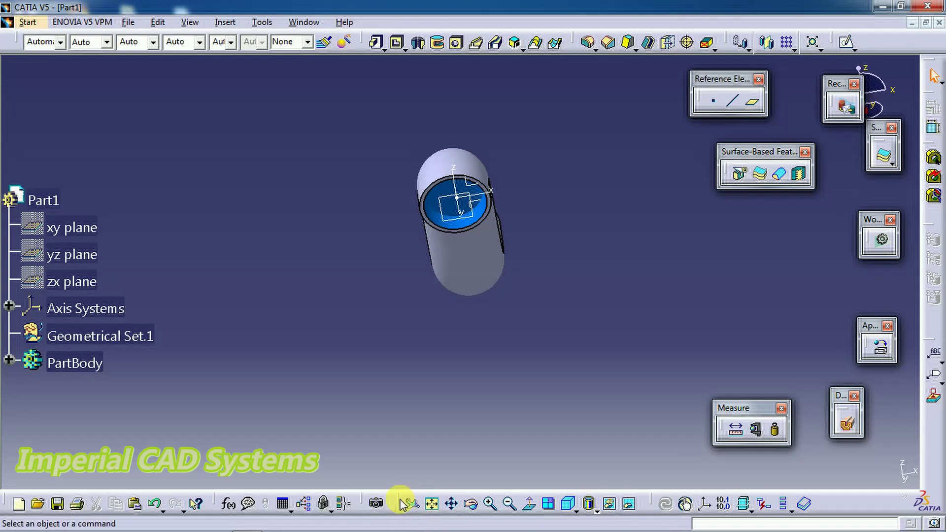
left_click_drag(398, 503, 393, 436)
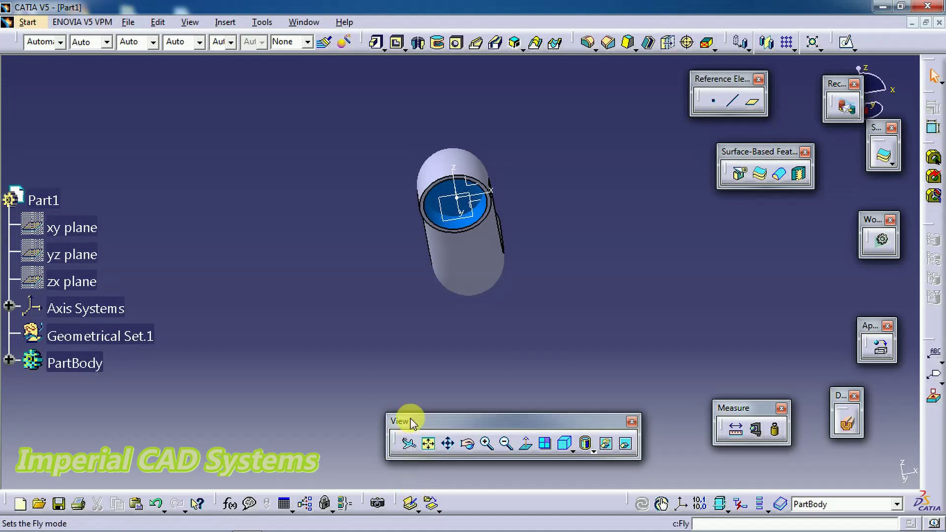
left_click_drag(407, 419, 400, 416)
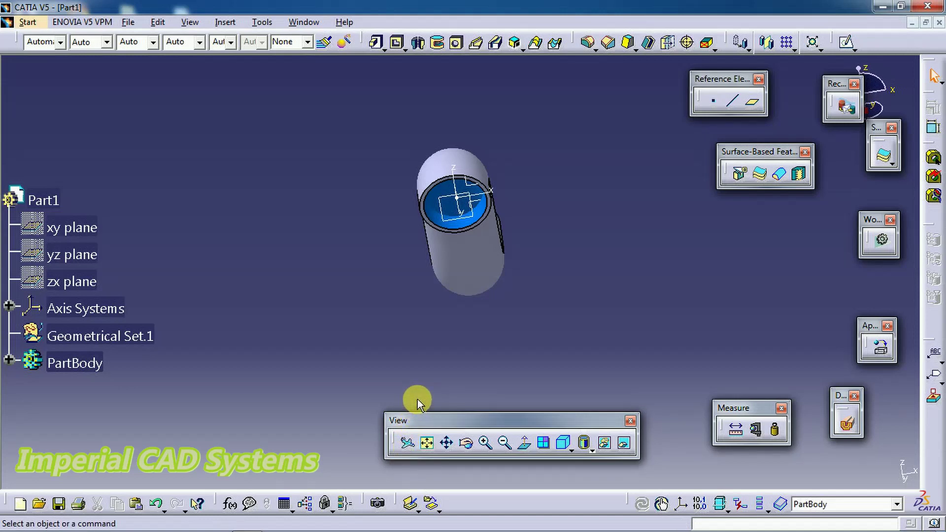
- Examine the curved pipe from the side and from both ends, including a close look at its open rim
middle_click_drag(506, 292, 485, 236)
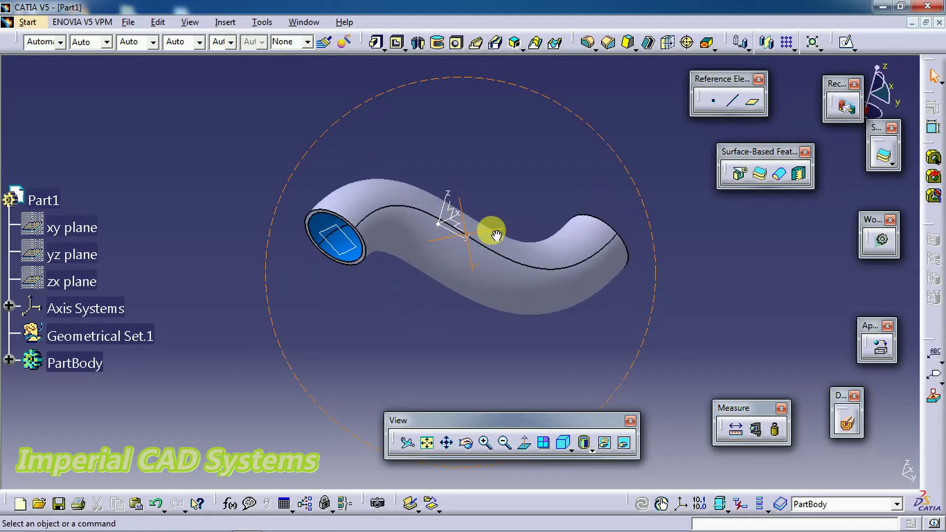
middle_click_drag(429, 332, 513, 251)
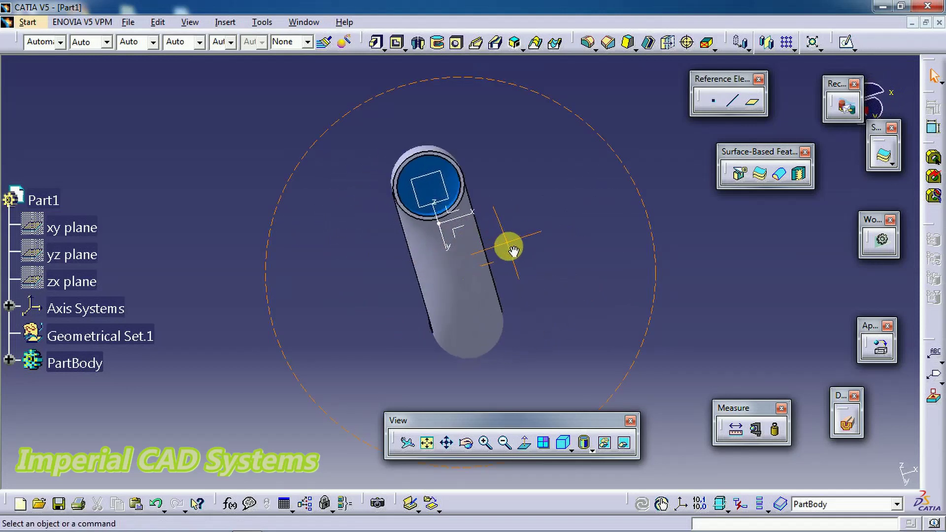
middle_click_drag(454, 205, 499, 302)
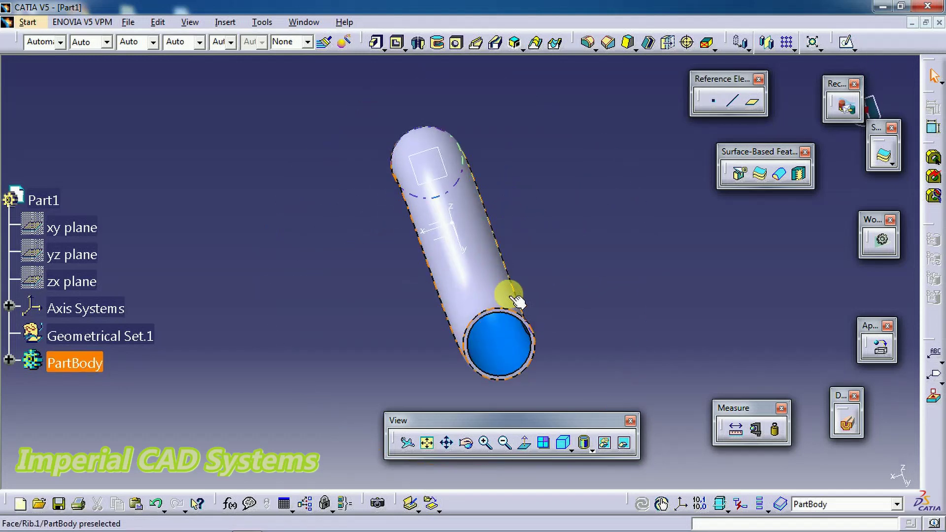
middle_click_drag(412, 306, 422, 171)
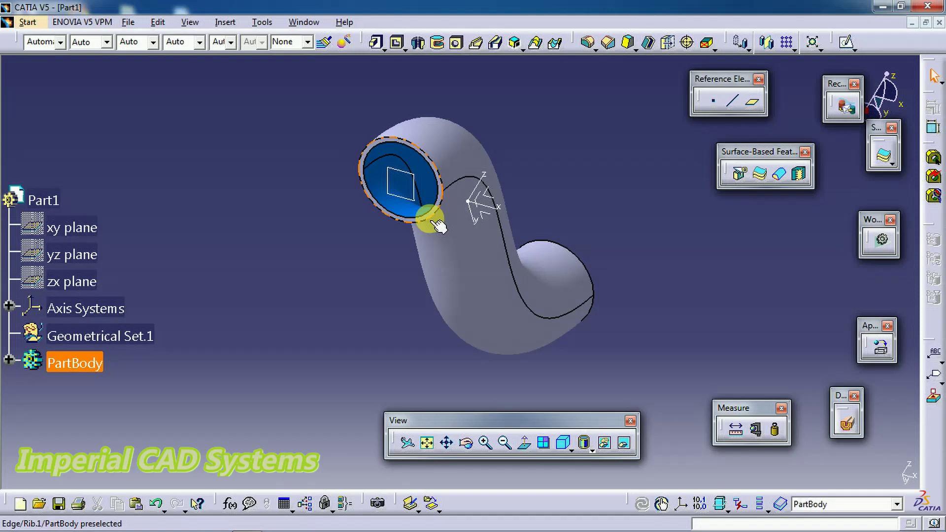
middle_click_drag(436, 224, 581, 155)
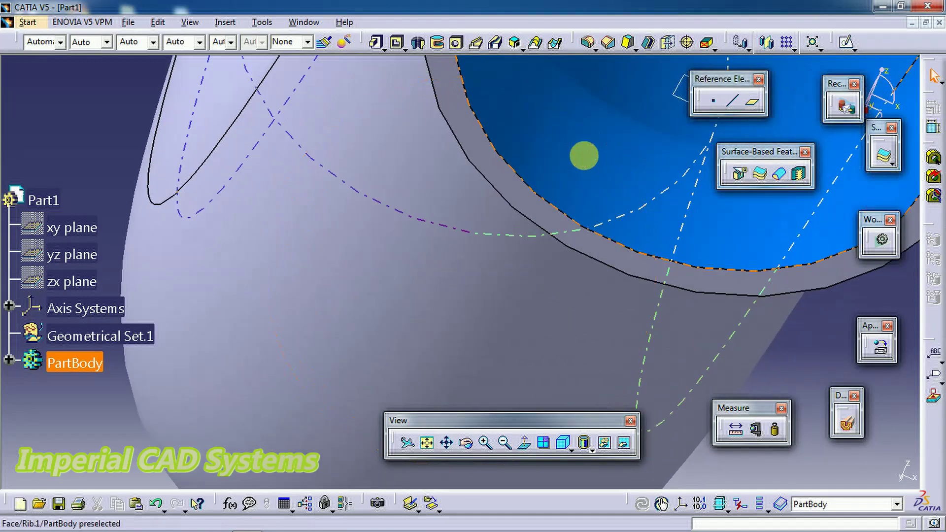
scroll(582, 133, "up", 3)
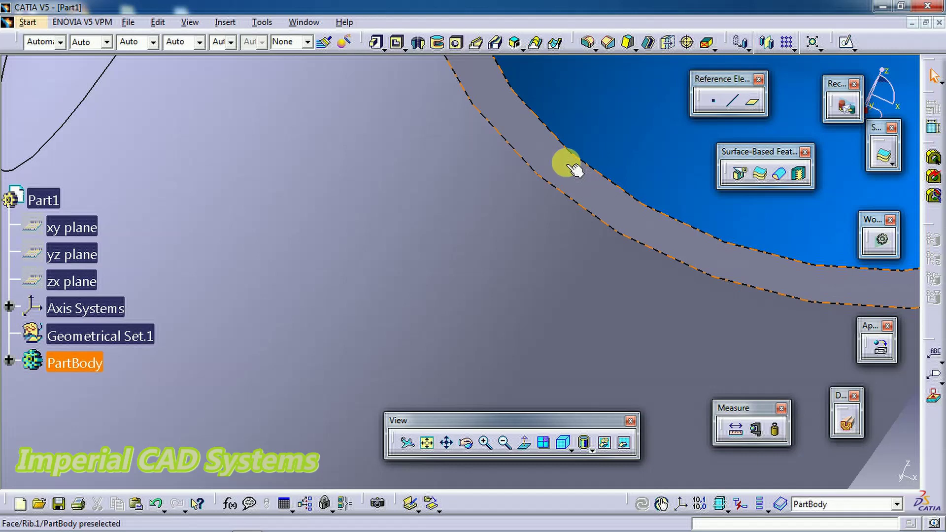
middle_click_drag(574, 169, 507, 205)
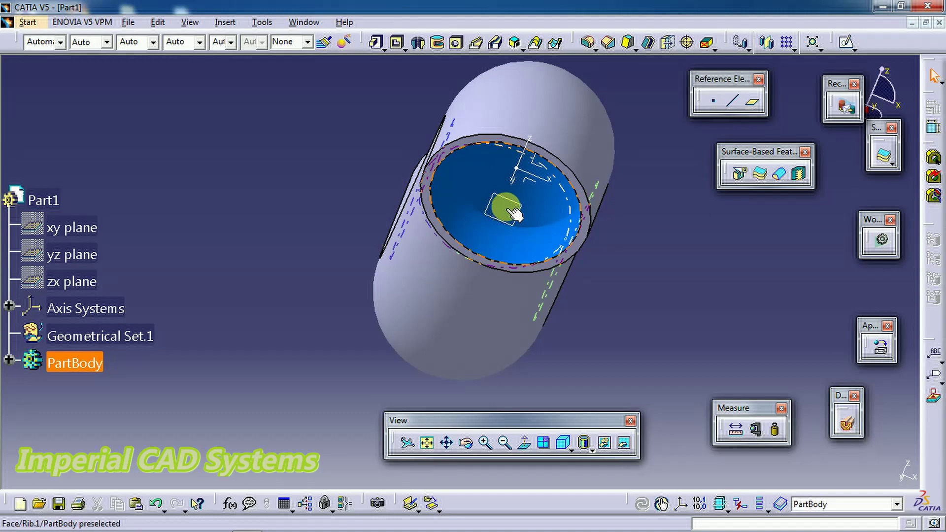
left_click(428, 400)
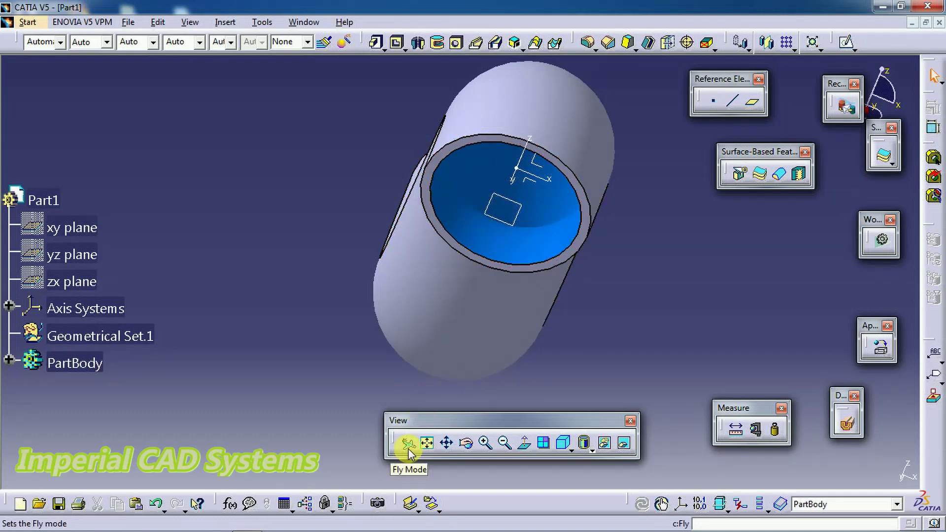
- Dock the floating View toolbar back in its original place and face the pipe's open end toward the viewer
middle_click_drag(537, 360, 606, 325)
left_click_drag(528, 424, 546, 489)
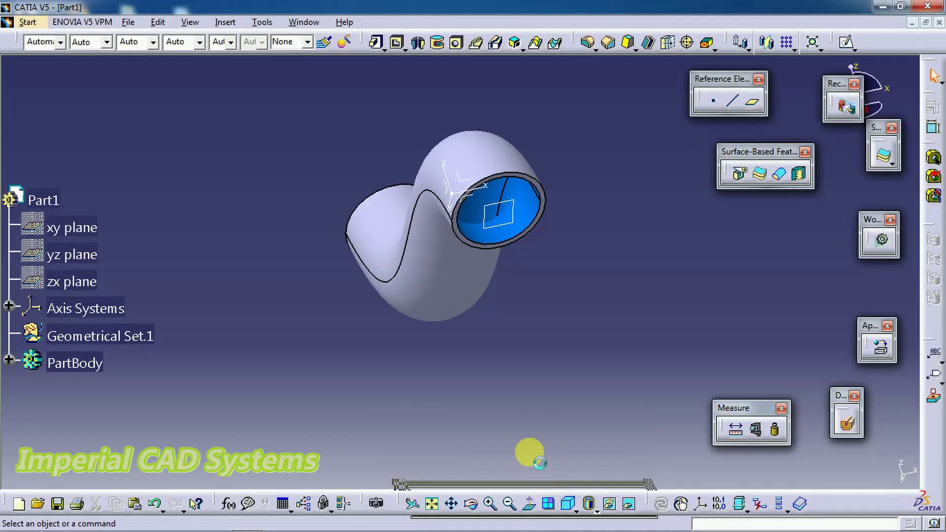
mouse_move(492, 339)
middle_mouse_down()
mouse_move(500, 376)
mouse_move(443, 295)
mouse_move(448, 321)
mouse_move(486, 327)
middle_mouse_up()
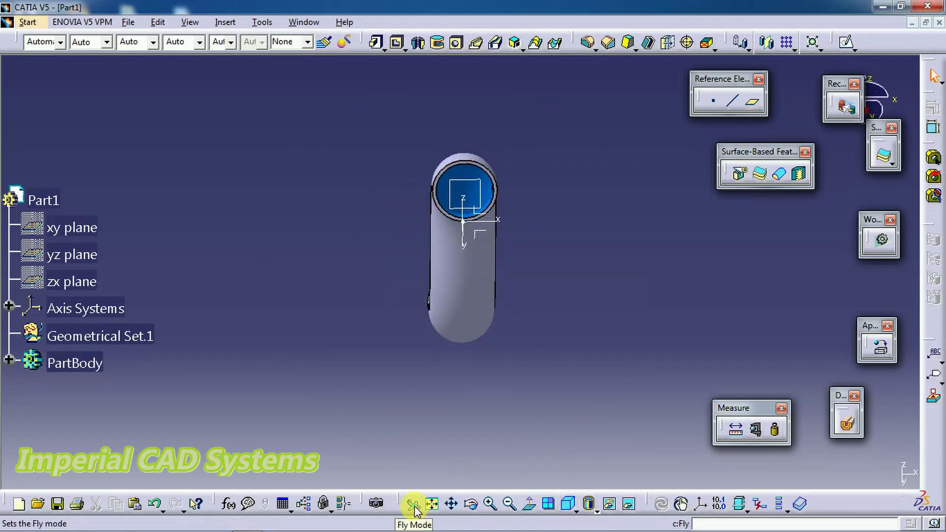
- Switch the view to Fly mode, accepting the change to perspective projection
left_click(413, 504)
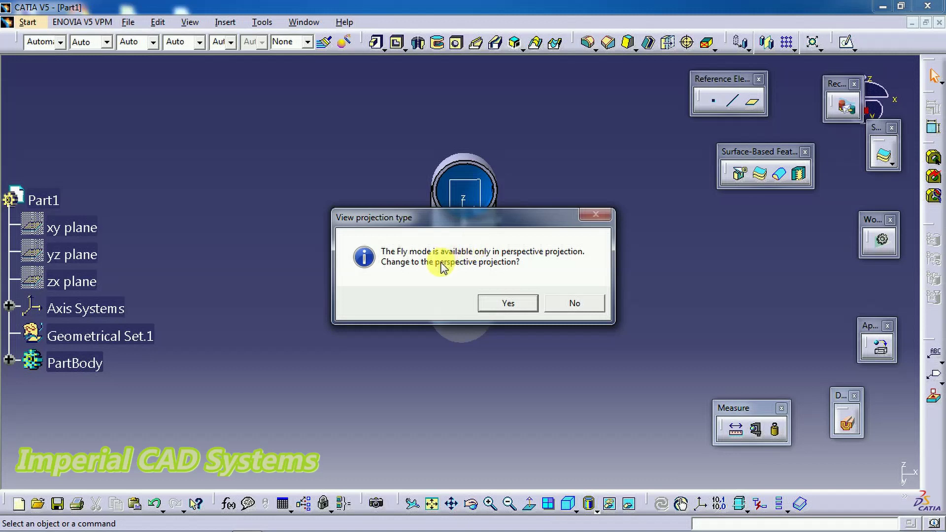
left_click(531, 307)
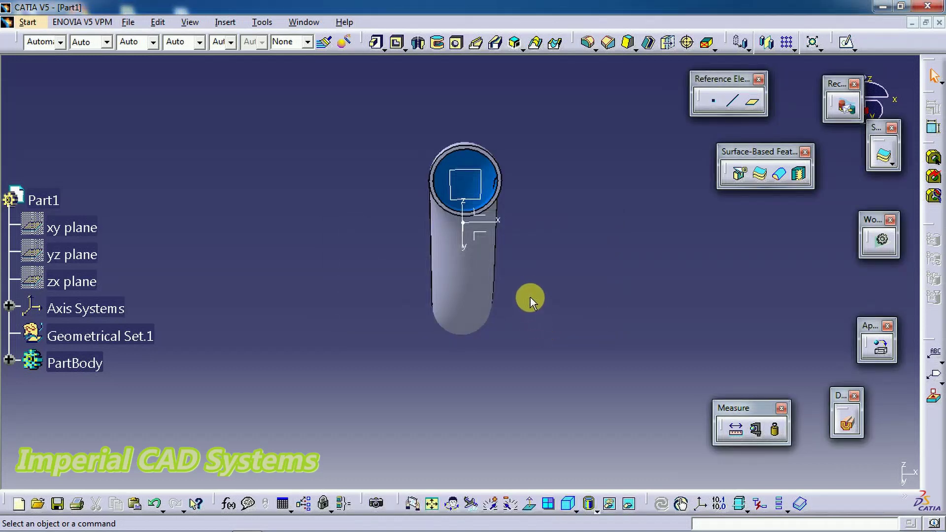
middle_click_drag(533, 309, 521, 384)
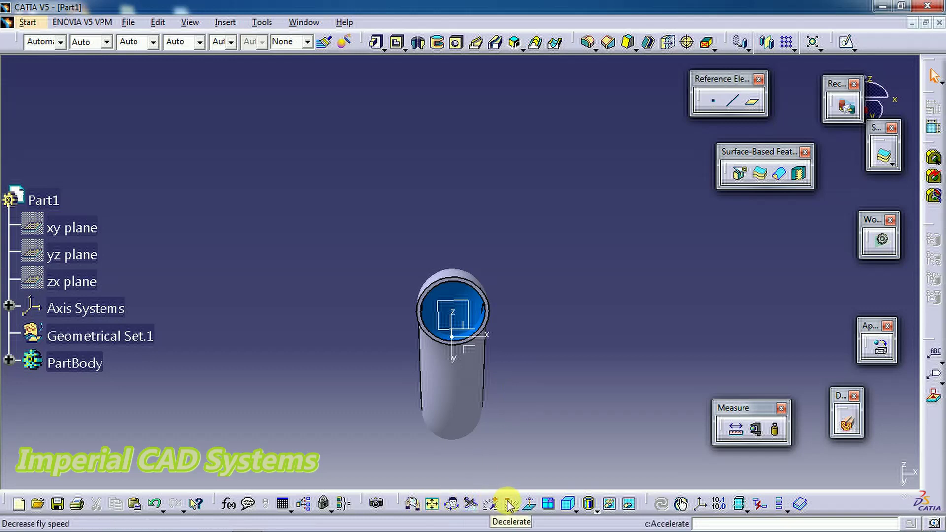
- Try a forward flight from the pipe's open end, and fit the whole part back into view
left_click(472, 506)
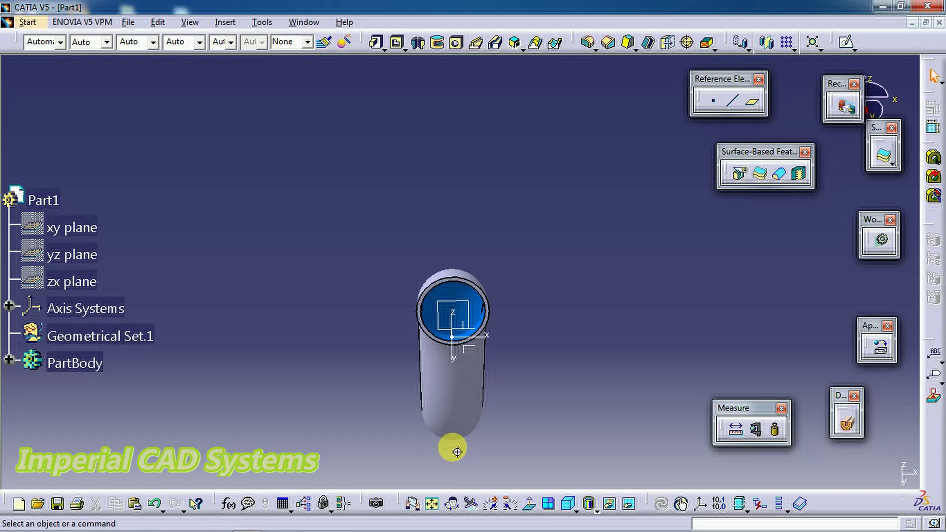
left_click(458, 452)
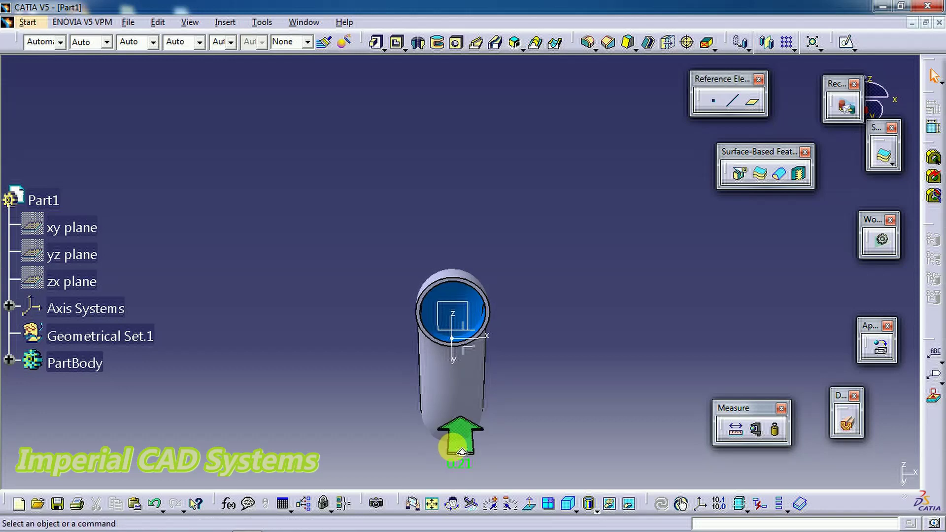
left_click(461, 449)
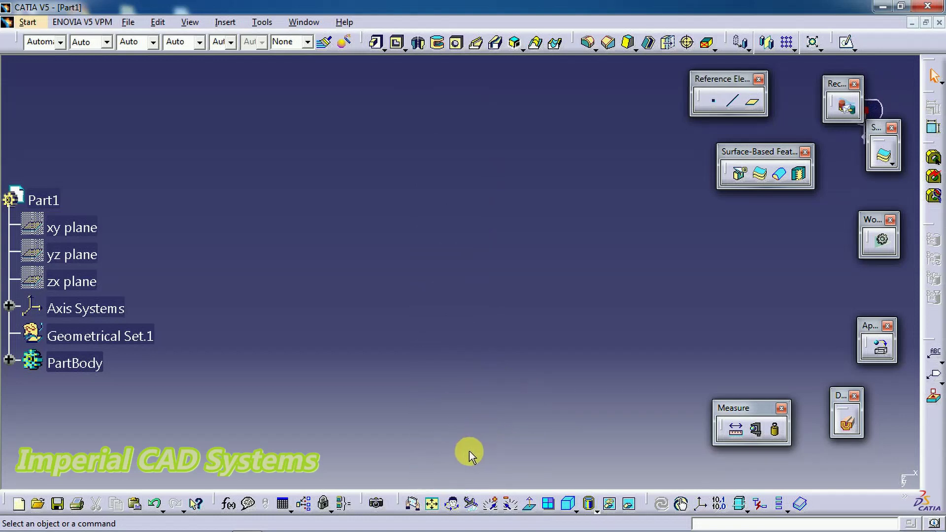
left_click(433, 504)
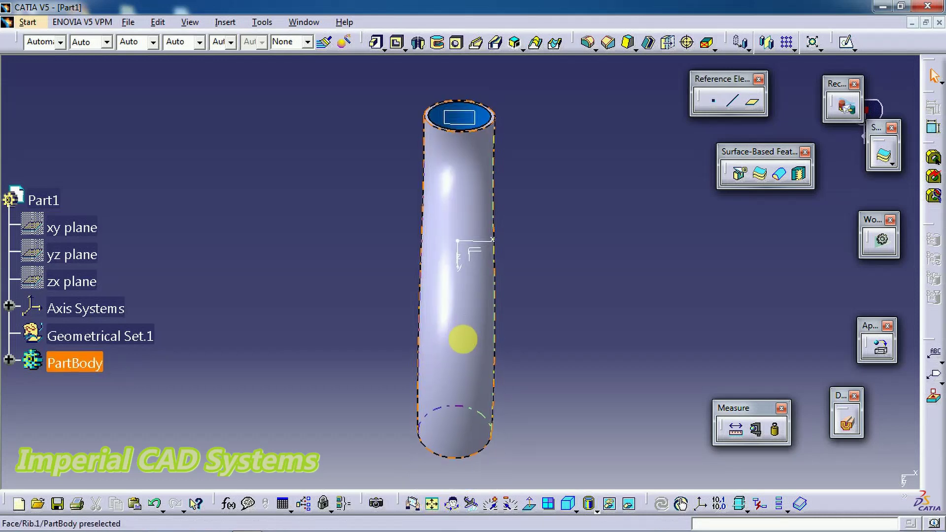
- Orient the pipe with its open end facing the viewer and select its blue inner face
left_click(412, 503)
left_click(434, 505)
middle_click_drag(518, 357, 495, 259)
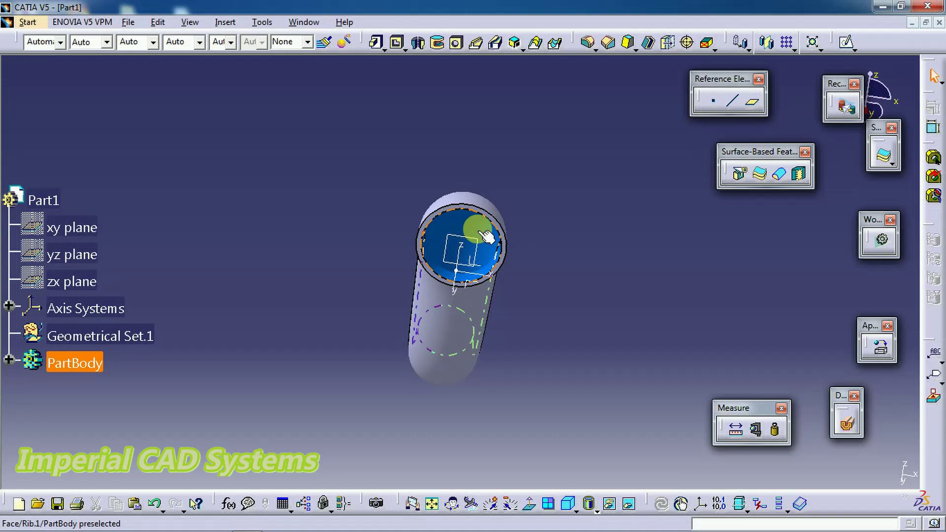
left_click(486, 236)
mouse_move(513, 332)
middle_mouse_down()
mouse_move(584, 360)
mouse_move(562, 361)
middle_mouse_up()
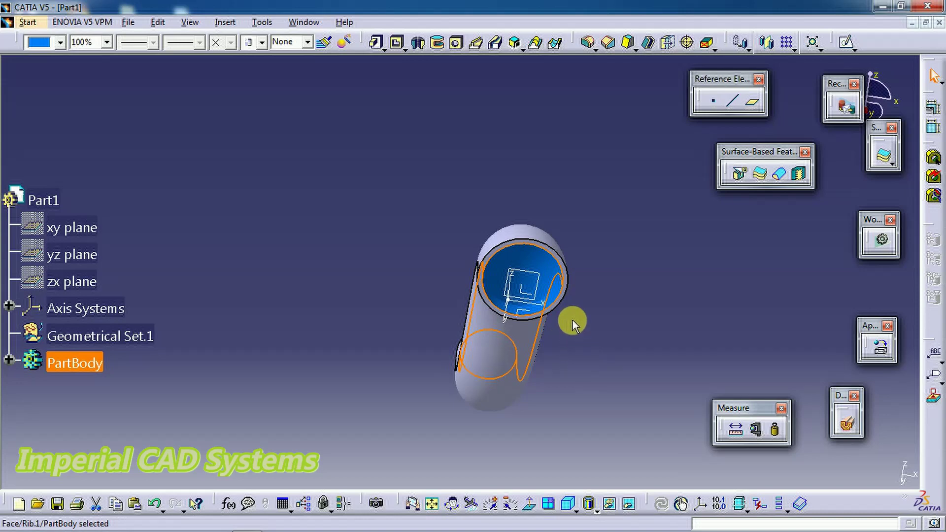
- Start the Fly command and move in and out of the pipe's open end at close range
left_click(471, 503)
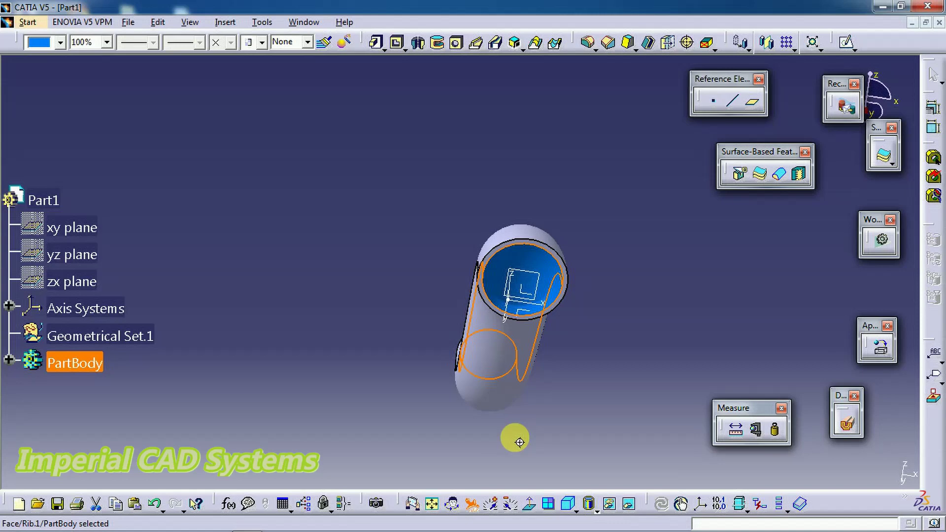
left_click_drag(519, 442, 478, 490)
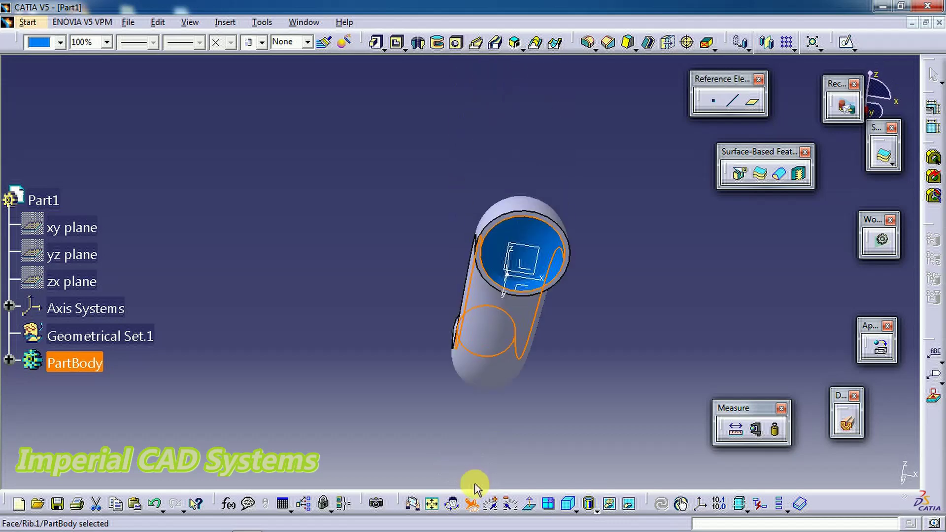
left_click_drag(477, 489, 463, 435)
scroll(573, 269, "up", 5)
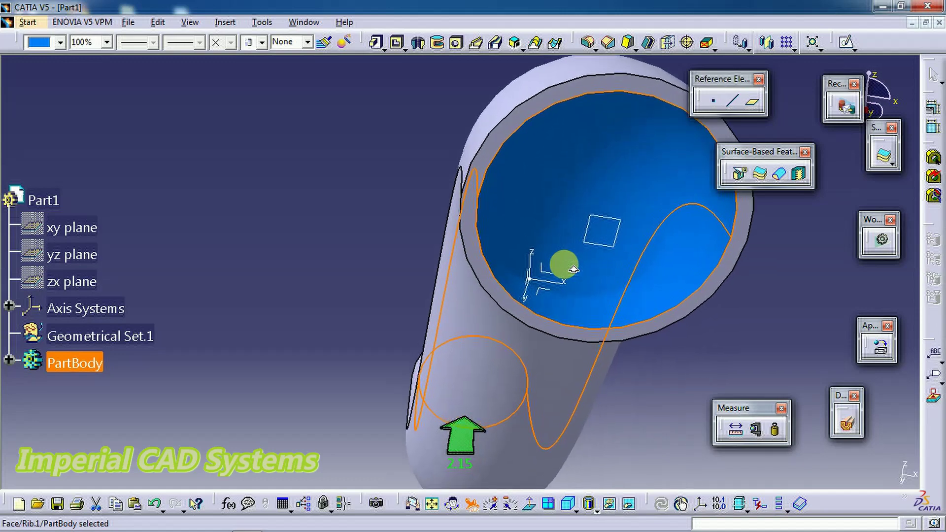
scroll(573, 269, "up", 4)
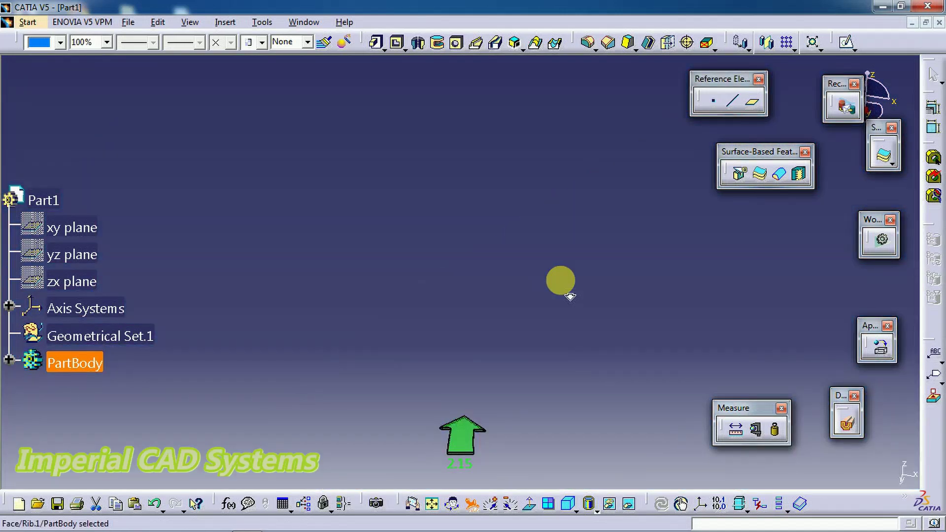
scroll(570, 301, "down", 5)
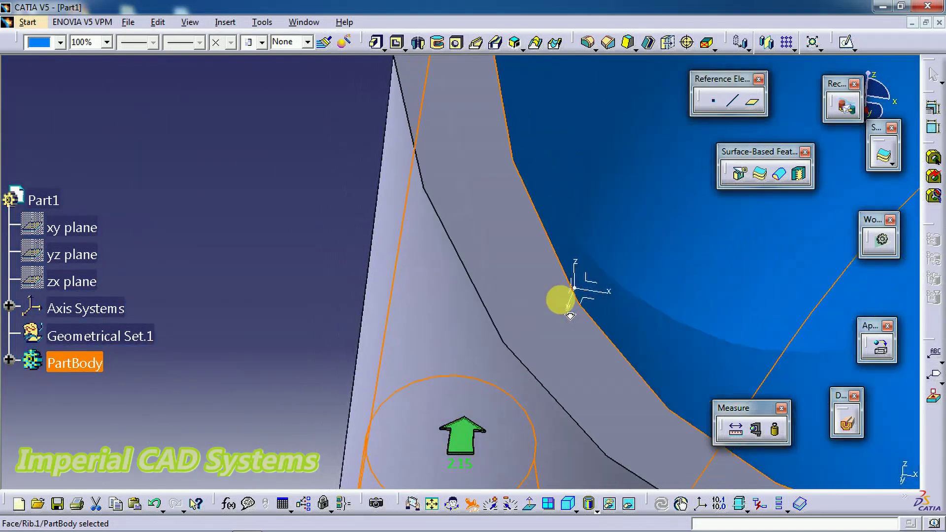
scroll(569, 316, "down", 5)
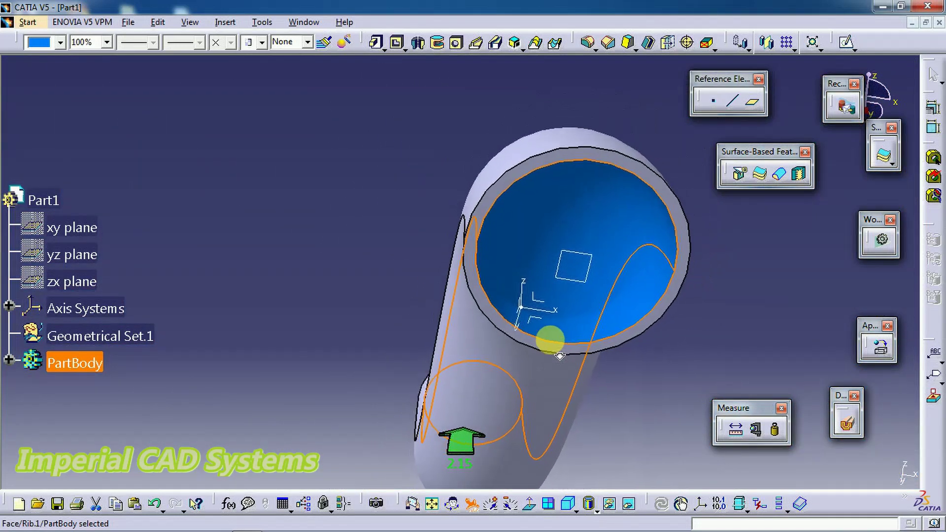
scroll(559, 356, "down", 5)
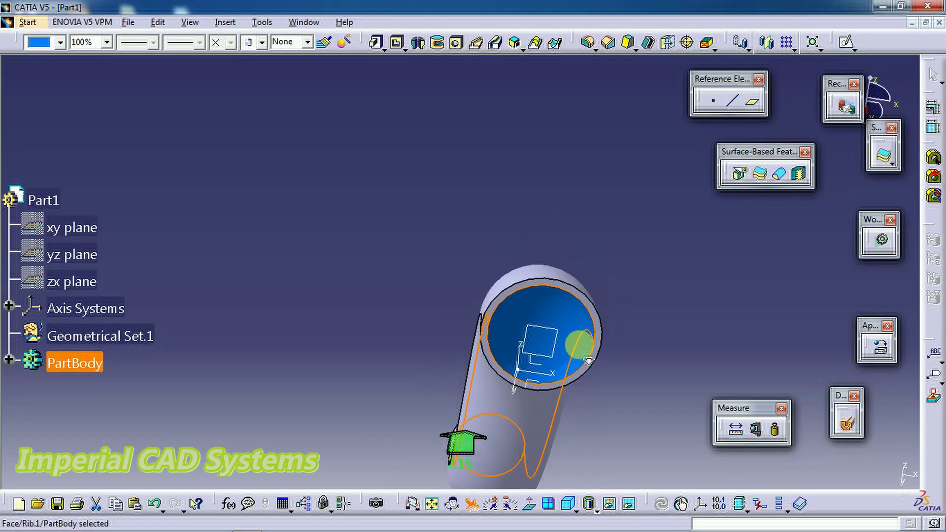
- Turn and shift the flight view around the pipe, and leave the flight
middle_click_drag(546, 363, 679, 386)
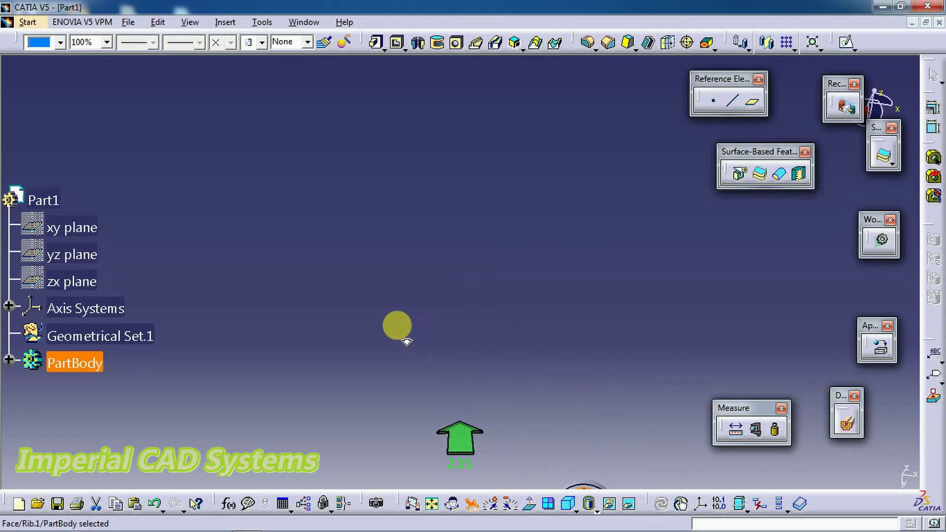
middle_click_drag(509, 244, 539, 388)
middle_click_drag(486, 362, 445, 370)
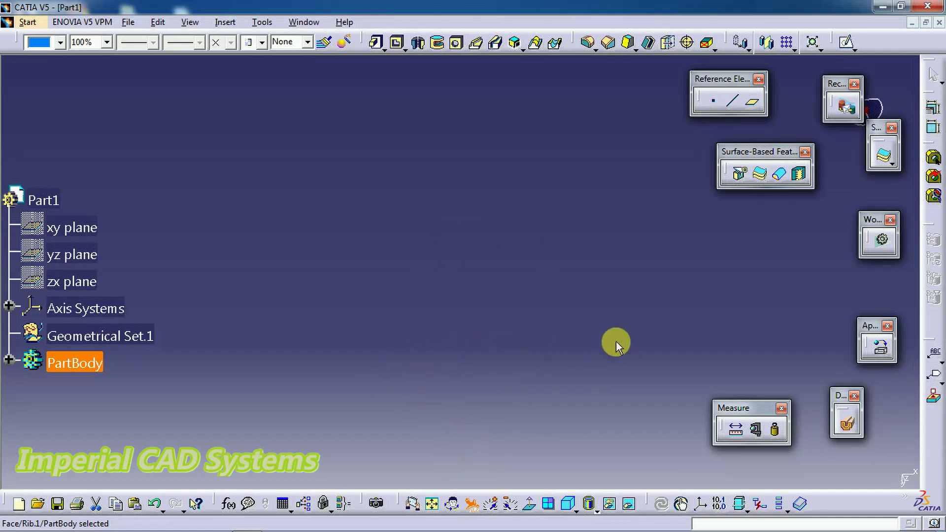
middle_click_drag(619, 384, 454, 270)
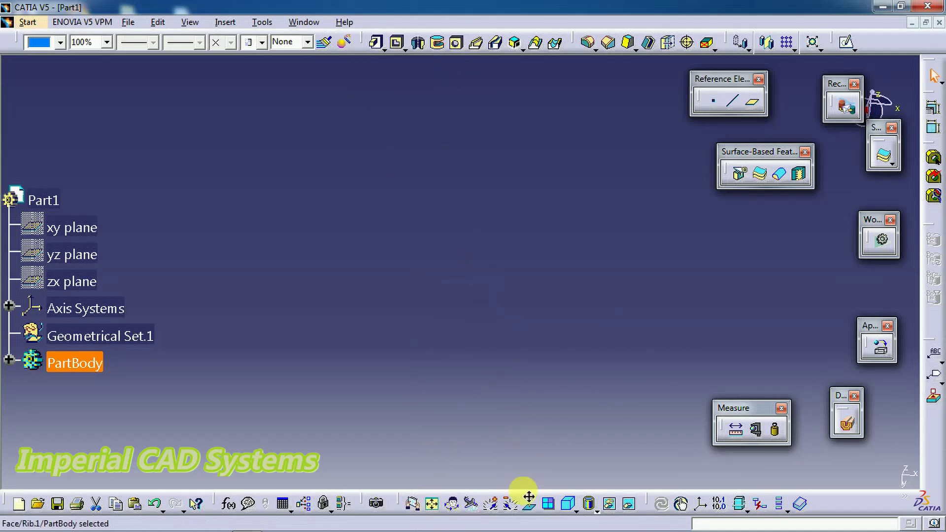
- Fit the whole pipe back into view, restart Fly mode, and turn the flight view toward the pipe's open end
left_click(432, 504)
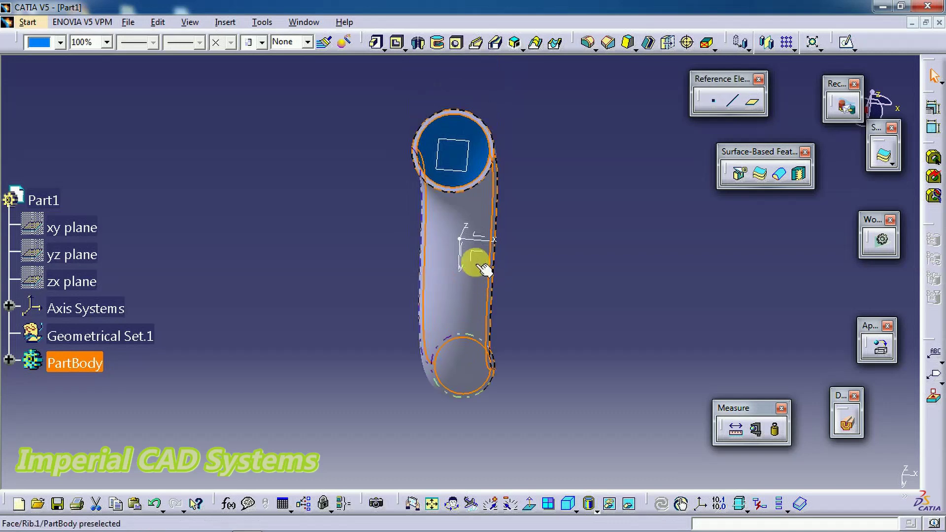
middle_click_drag(483, 179, 528, 337)
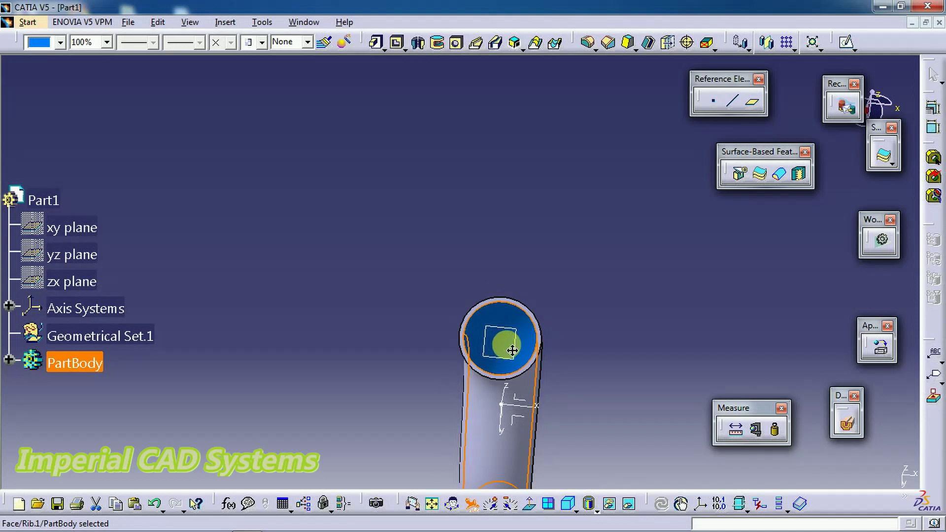
middle_click_drag(515, 354, 577, 394)
mouse_move(542, 345)
middle_mouse_down()
mouse_move(542, 328)
mouse_move(542, 360)
middle_mouse_up()
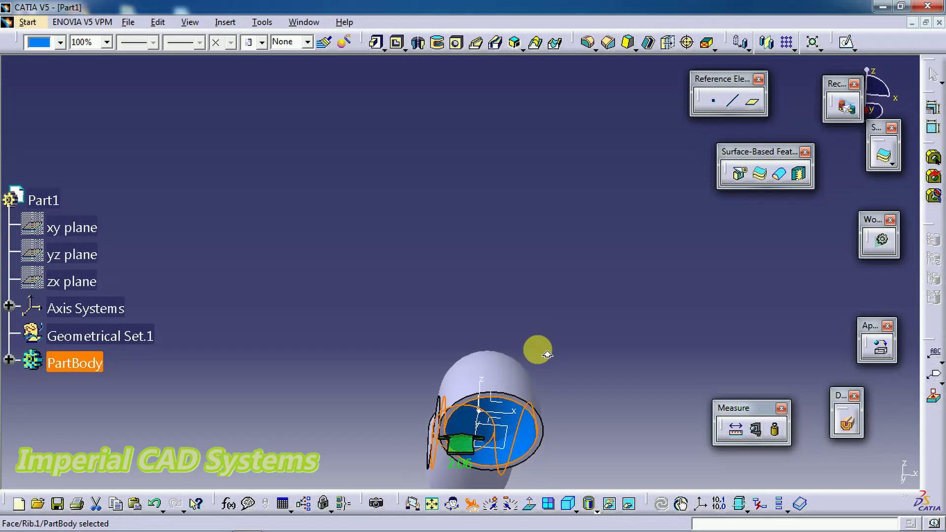
middle_click_drag(531, 352, 531, 363)
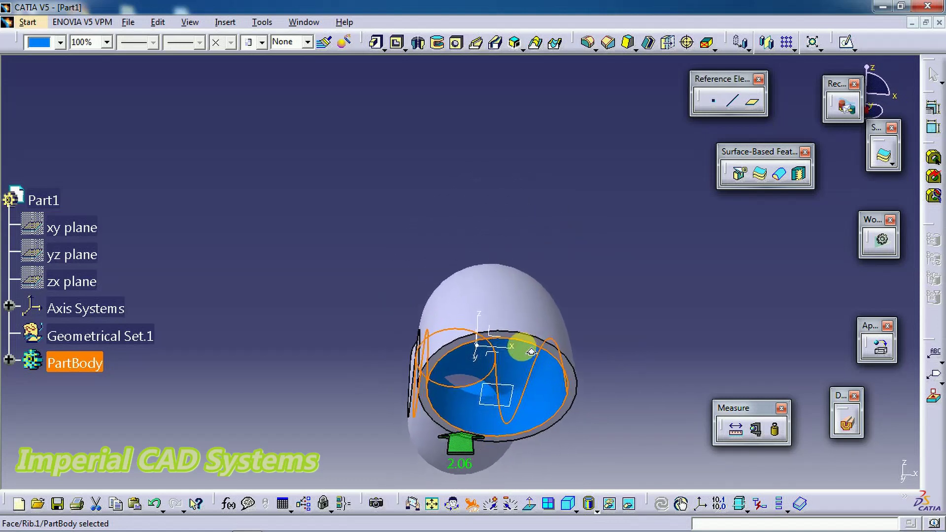
- Fly forward through the pipe's open end into its blue interior, adjusting the flight direction along the way
middle_click_drag(531, 351, 531, 363, "ctrl")
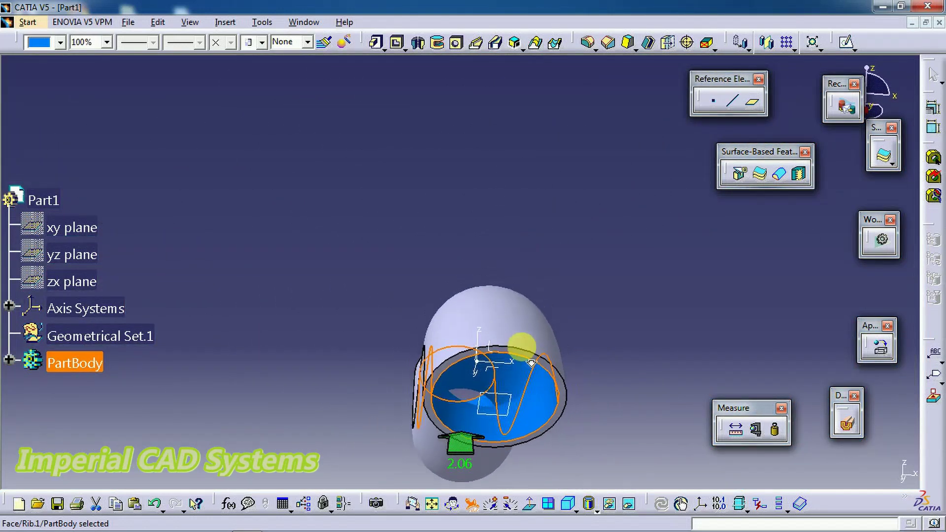
middle_click_drag(531, 352, 528, 335, "ctrl")
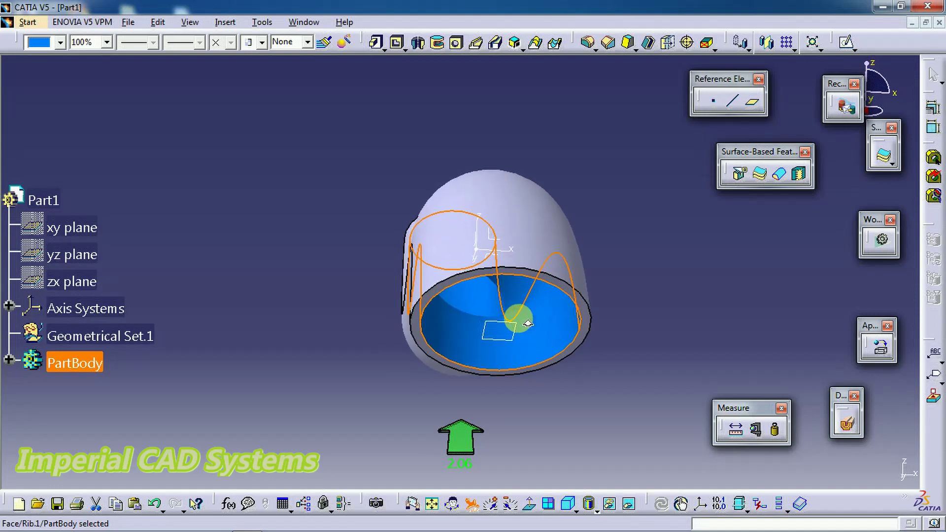
middle_click_drag(528, 323, 486, 311, "ctrl")
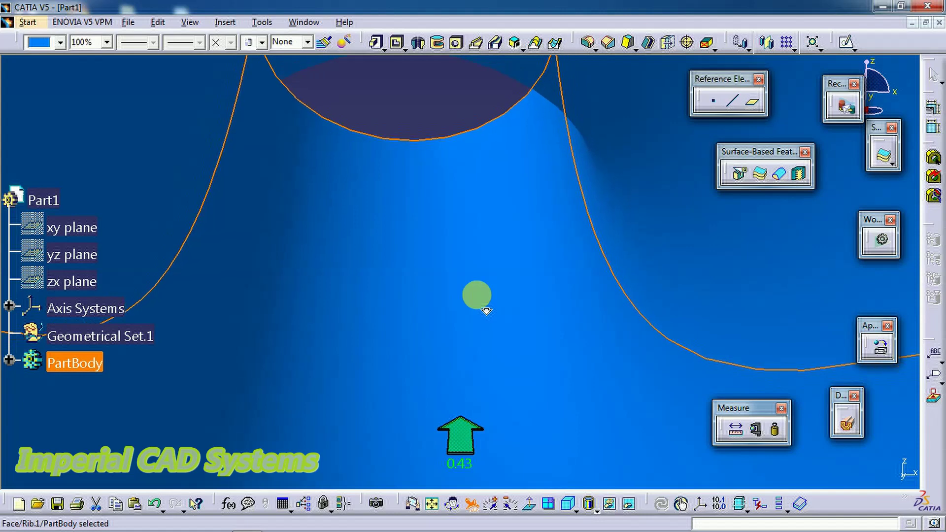
middle_click_drag(486, 300, 478, 299, "ctrl")
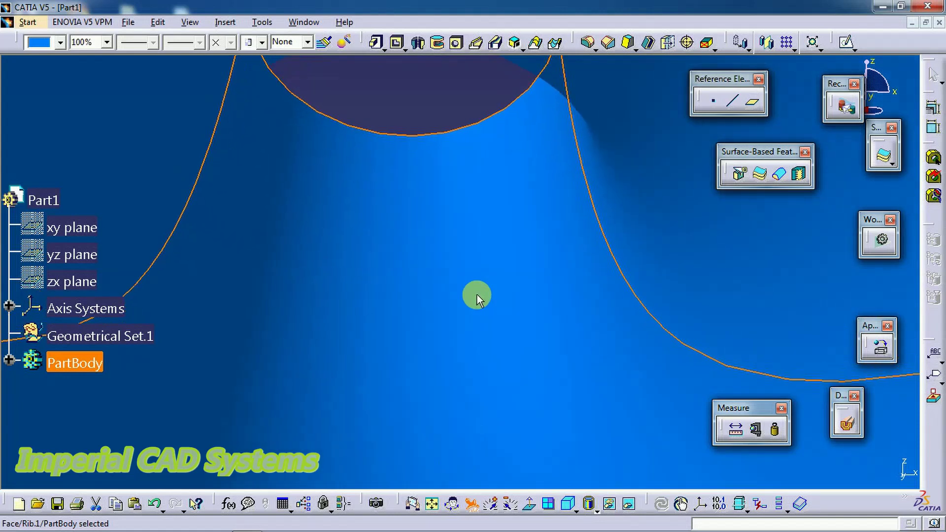
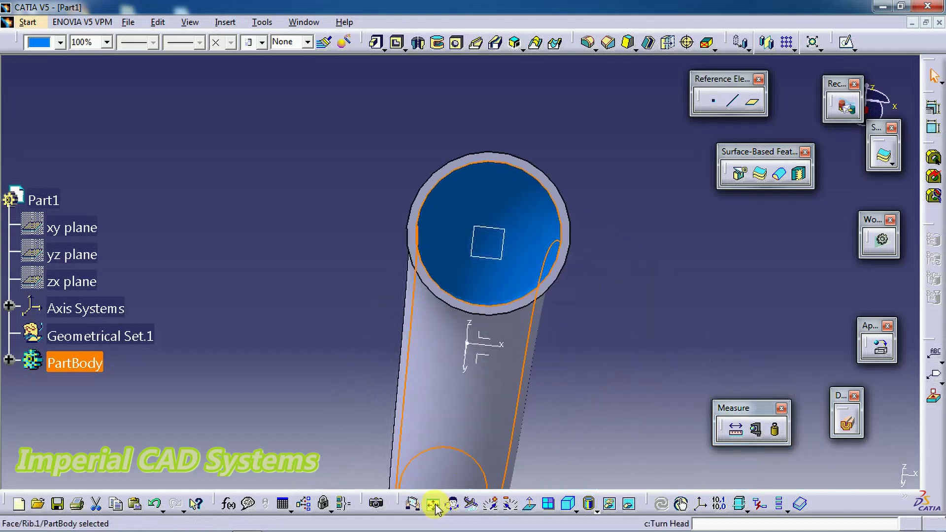
- Clear the face selection, orient the pipe, and open a sketch on the square plane at its open end
middle_click_drag(543, 298, 483, 268)
left_click(483, 268)
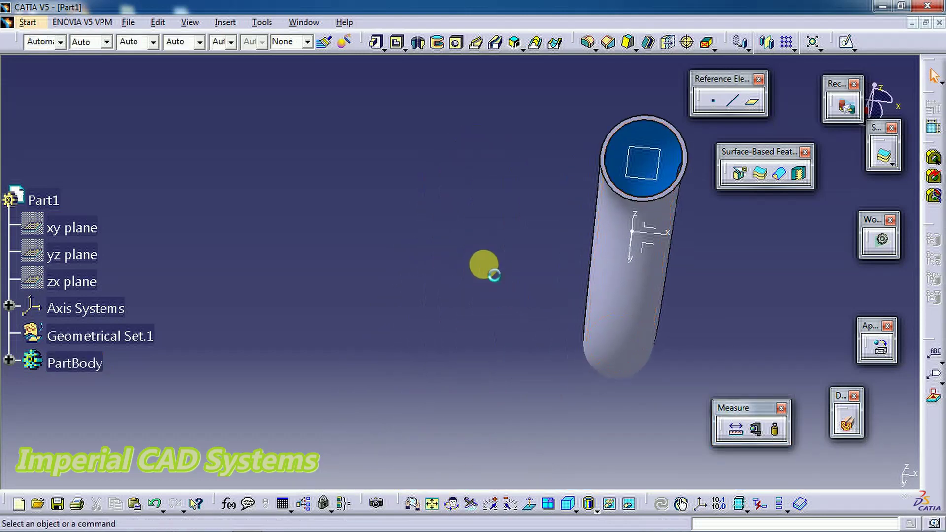
middle_click_drag(707, 285, 471, 280)
middle_click_drag(349, 313, 386, 316)
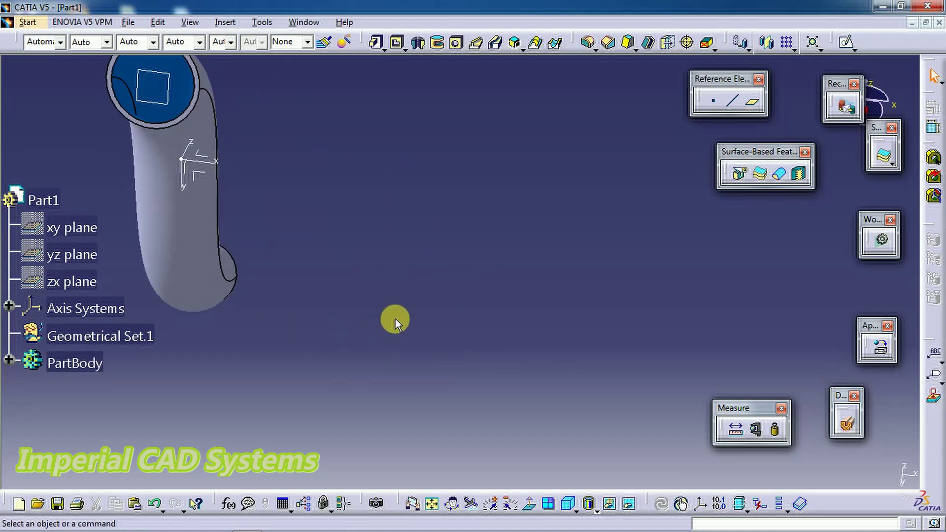
mouse_move(377, 257)
middle_mouse_down()
mouse_move(537, 370)
mouse_move(507, 290)
mouse_move(515, 300)
mouse_move(396, 257)
middle_mouse_up()
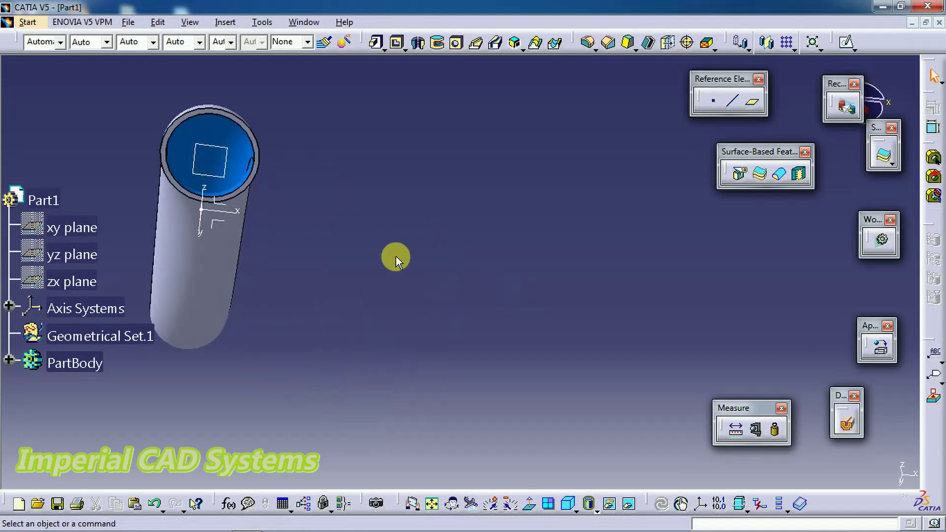
left_click(221, 178)
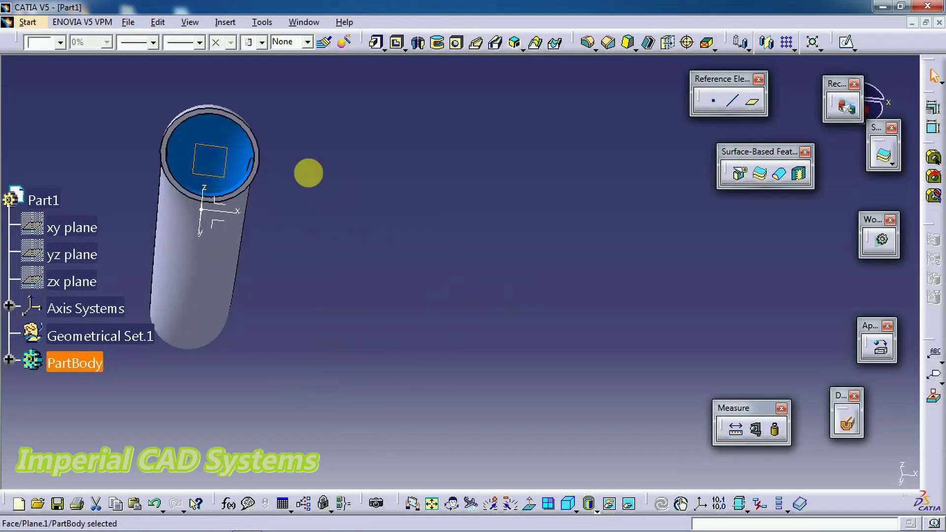
left_click(845, 40)
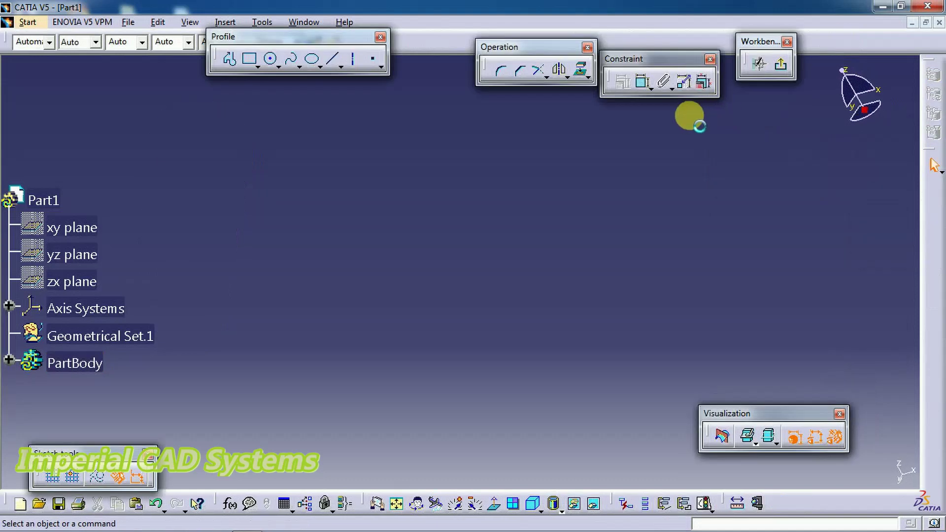
left_click(399, 505)
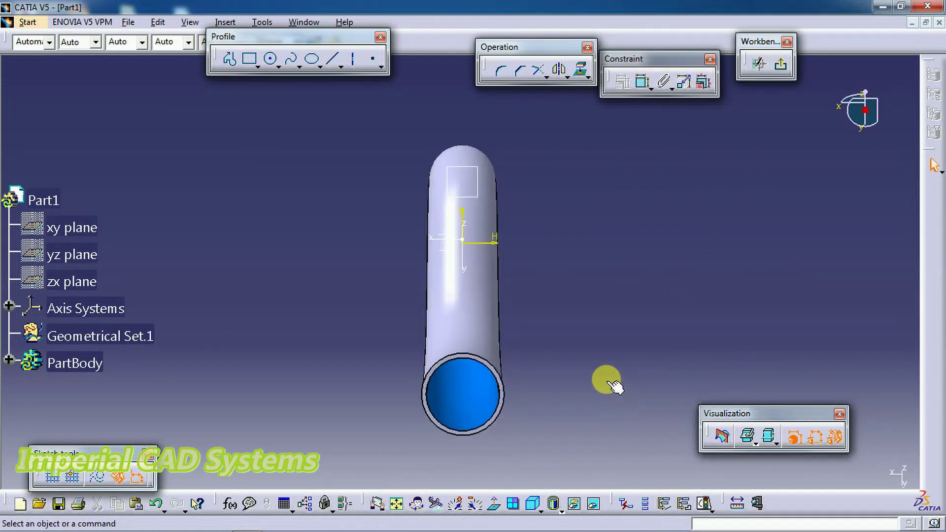
- Flip the Normal View of the sketch plane between its two sides, and leave the sketch
left_click(493, 504)
left_click(493, 504)
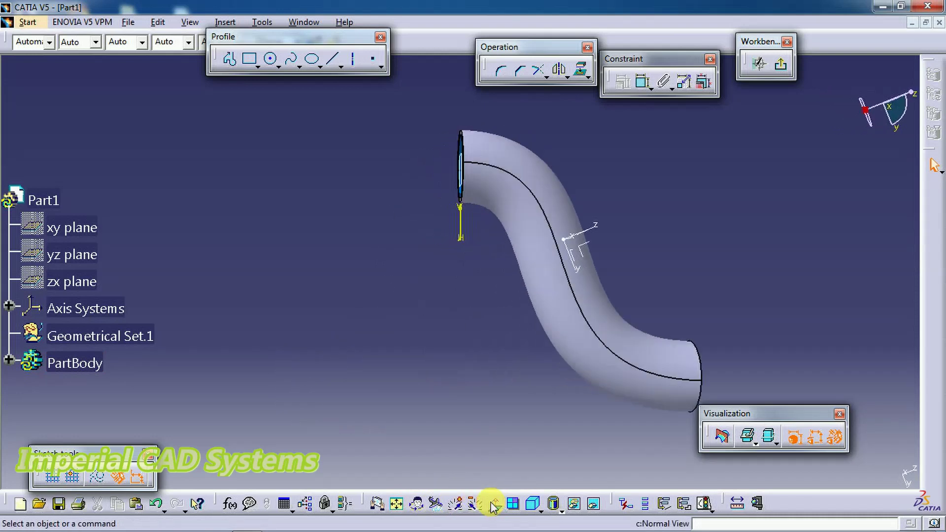
left_click(492, 505)
left_click(491, 504)
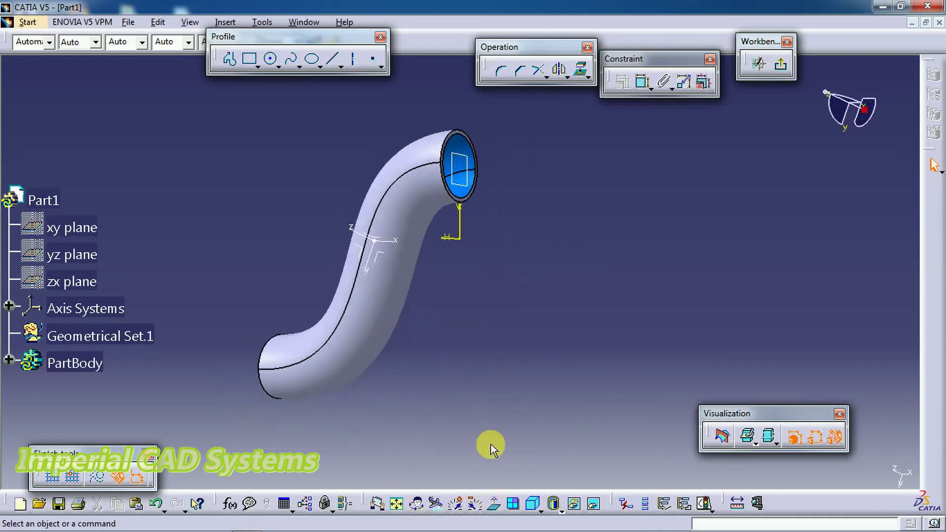
left_click(493, 504)
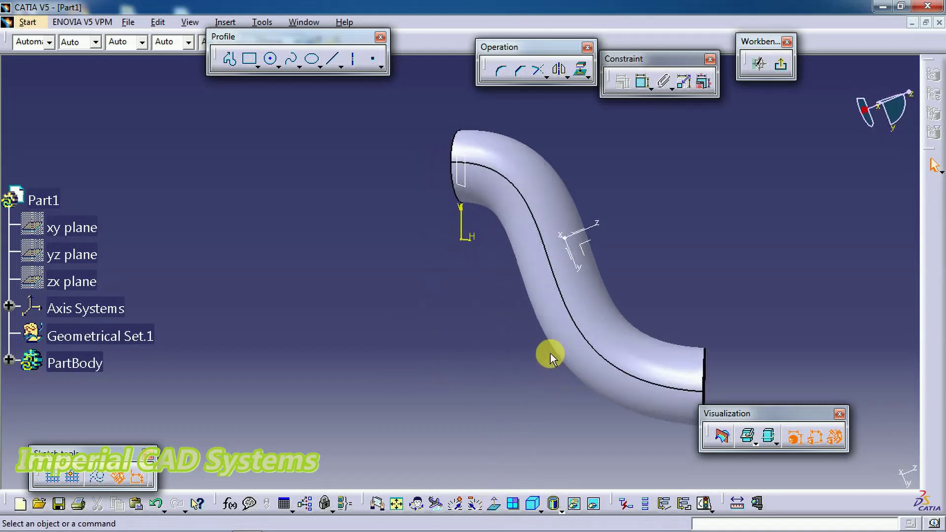
middle_click(549, 349)
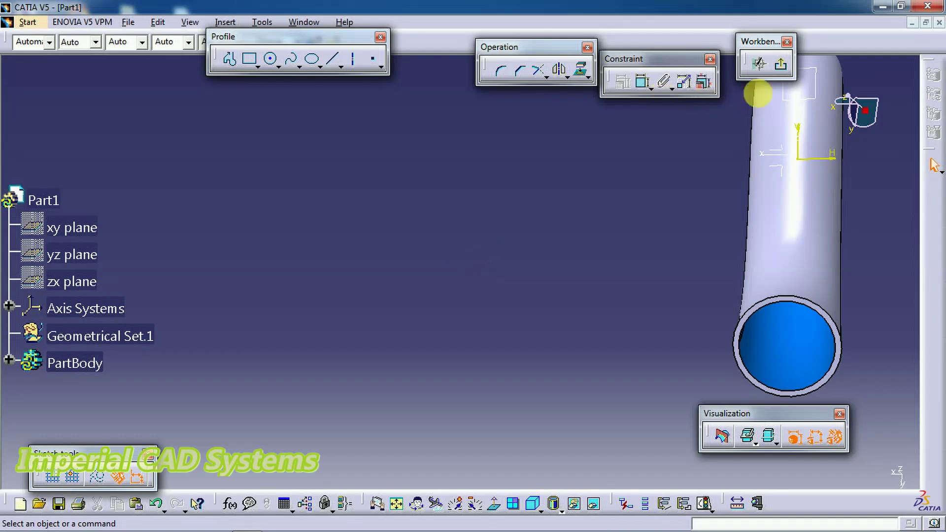
left_click(780, 64)
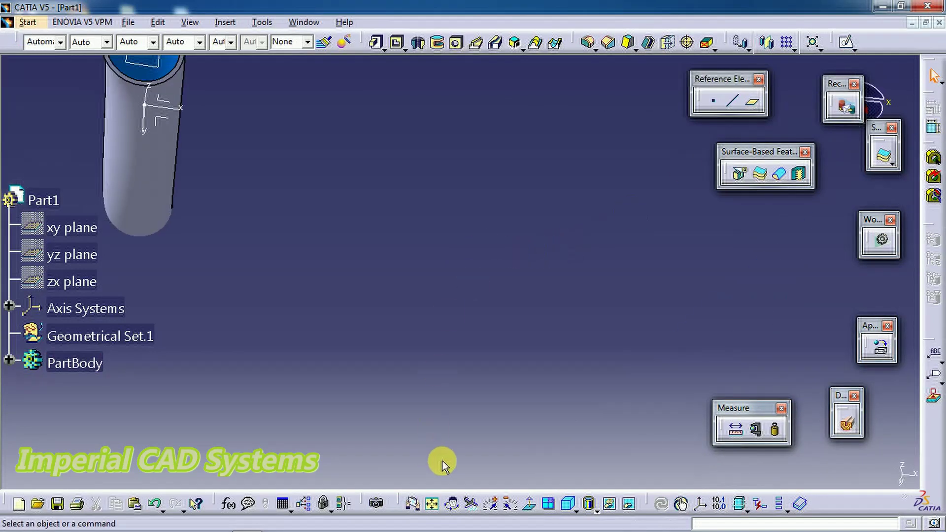
- Show the whole pipe in the standard isometric view and switch the projection from Perspective to Parallel
left_click(431, 503)
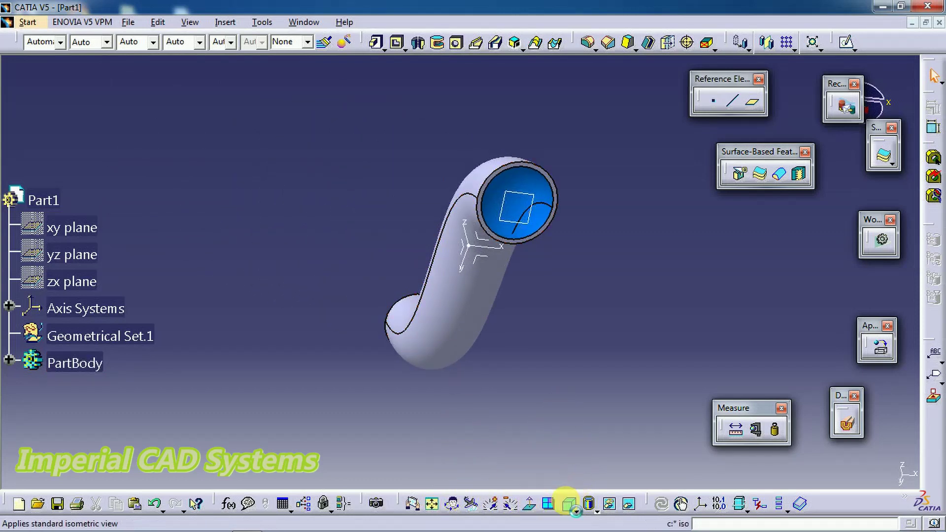
left_click(569, 504)
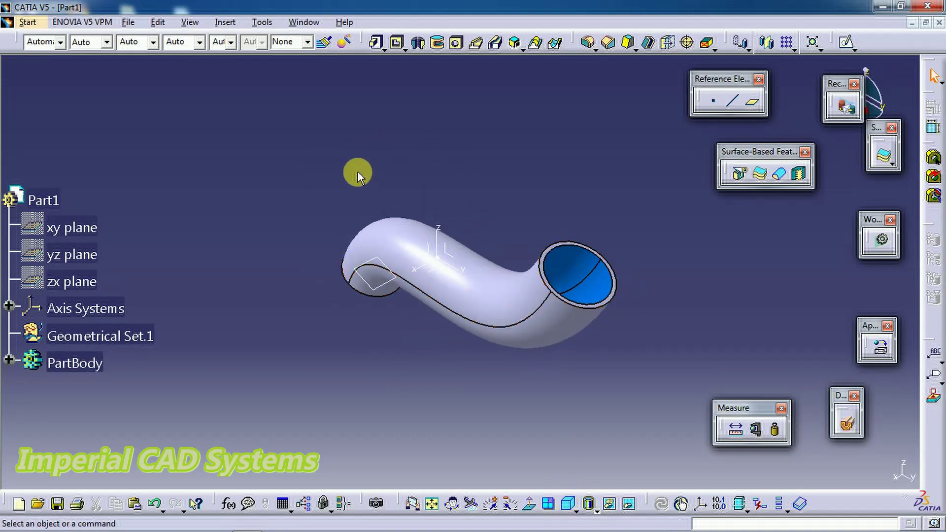
left_click(224, 23)
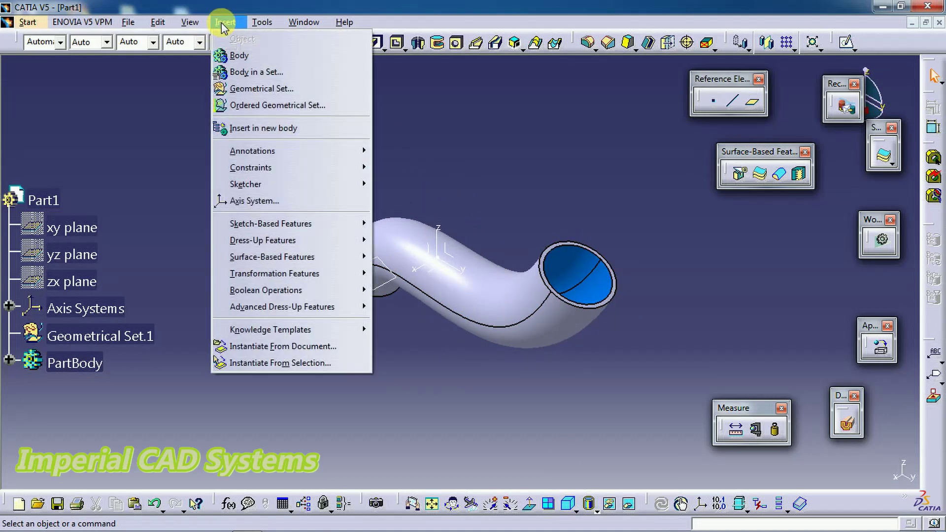
mouse_move(191, 25)
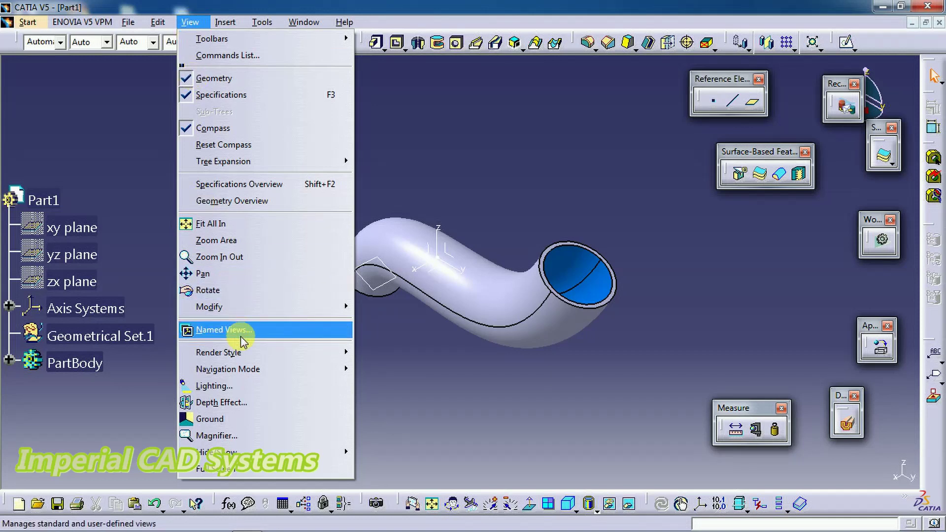
mouse_move(249, 358)
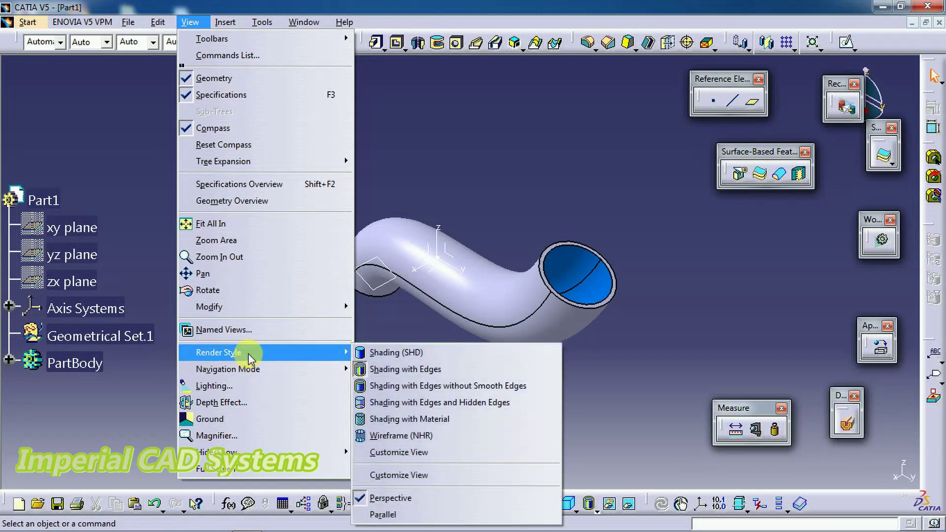
left_click(384, 515)
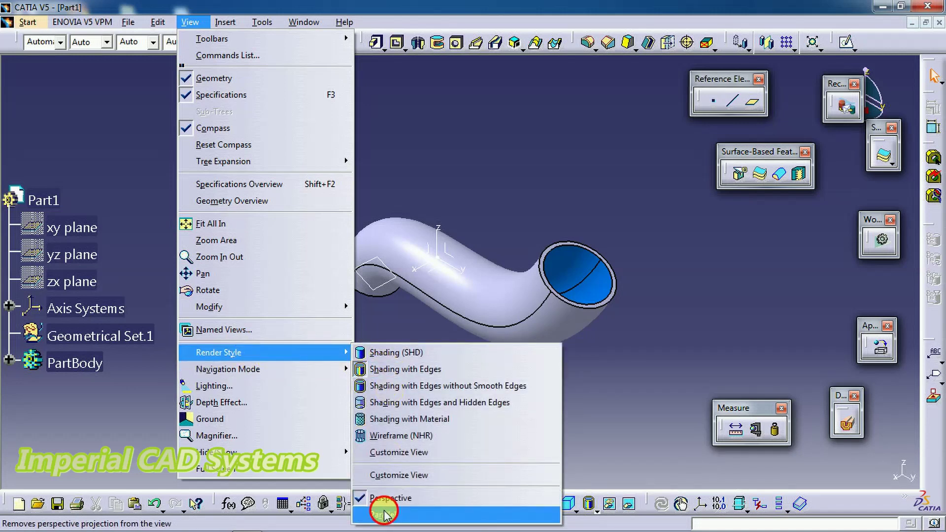
- Rotate the pipe to examine both of its ends in parallel projection
middle_click_drag(411, 391, 401, 416)
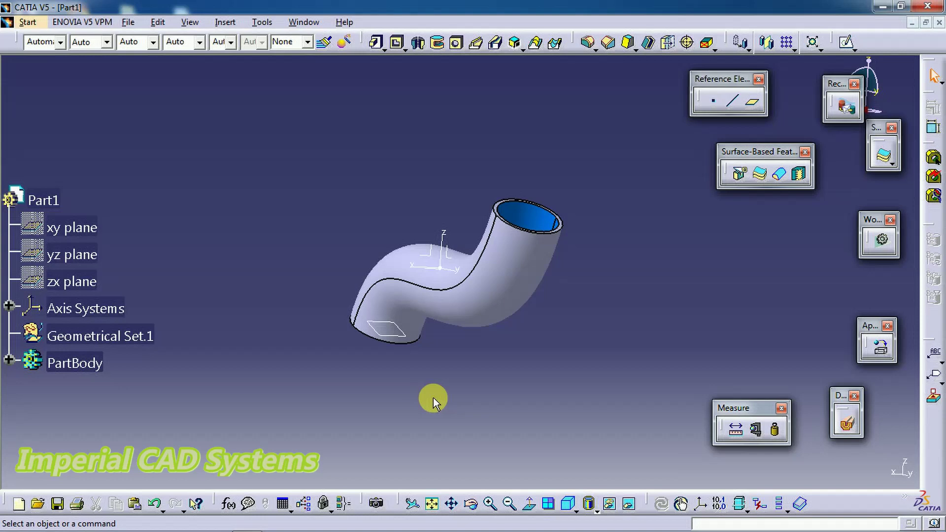
middle_click_drag(475, 332, 325, 427)
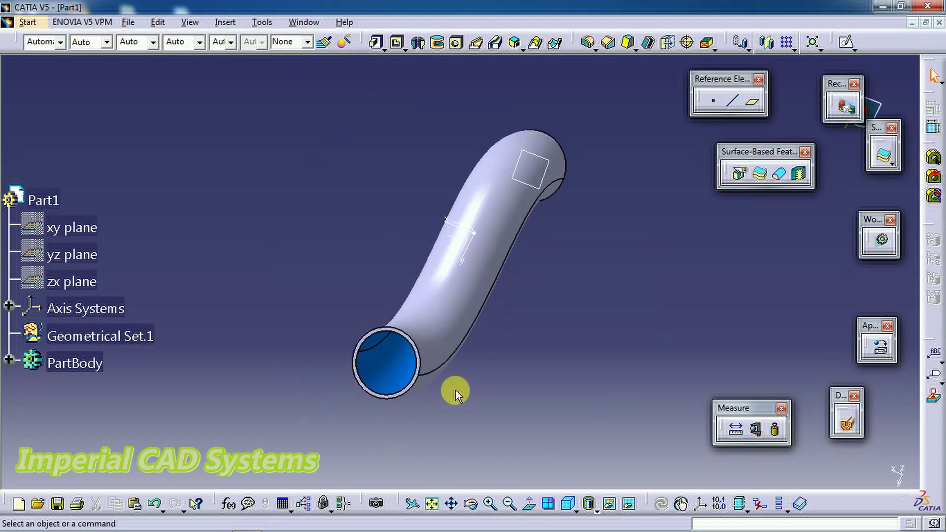
middle_click_drag(455, 389, 364, 318)
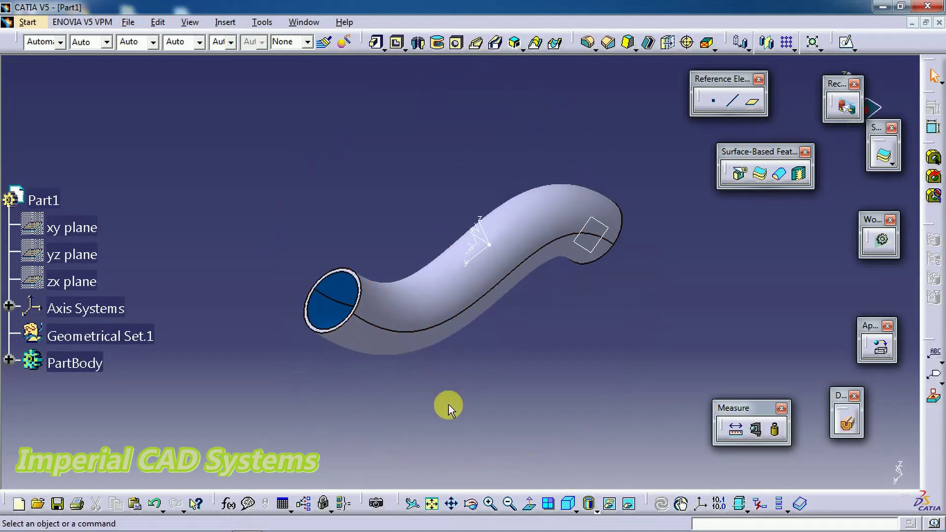